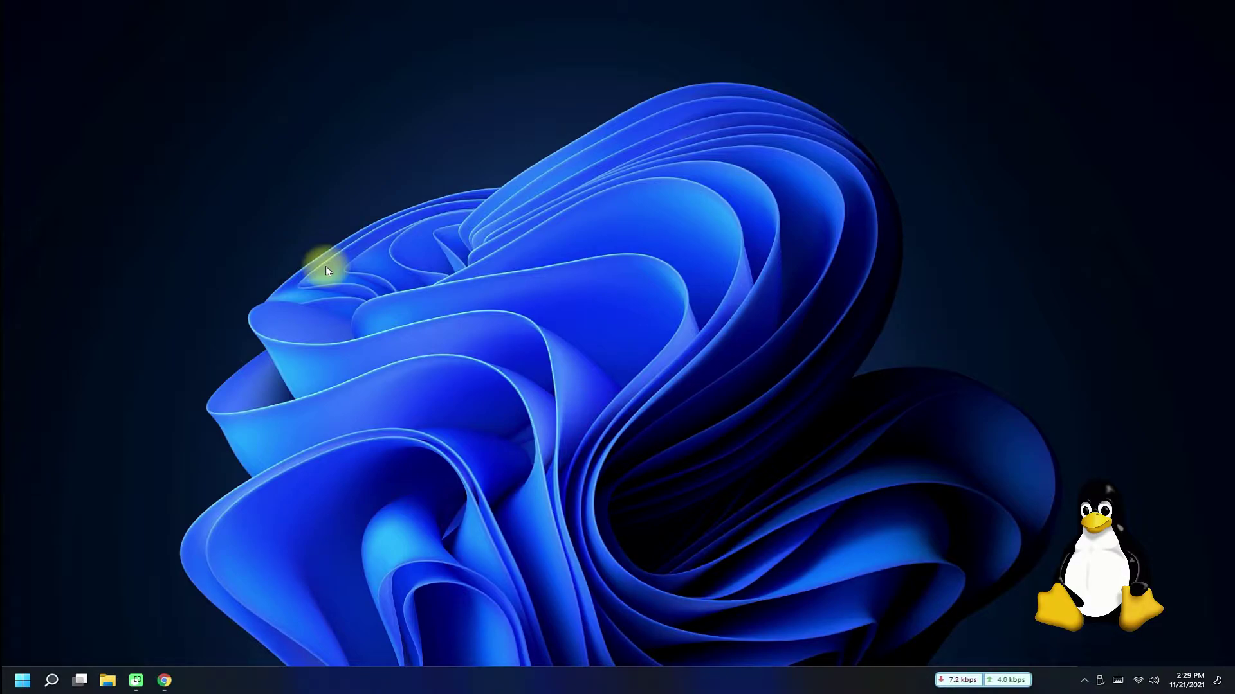
Bring up the Windows Start menu
key("super")
Try launching Ubuntu, dismiss its missing-file error, and start PowerShell as administrator
left_click(96, 384)
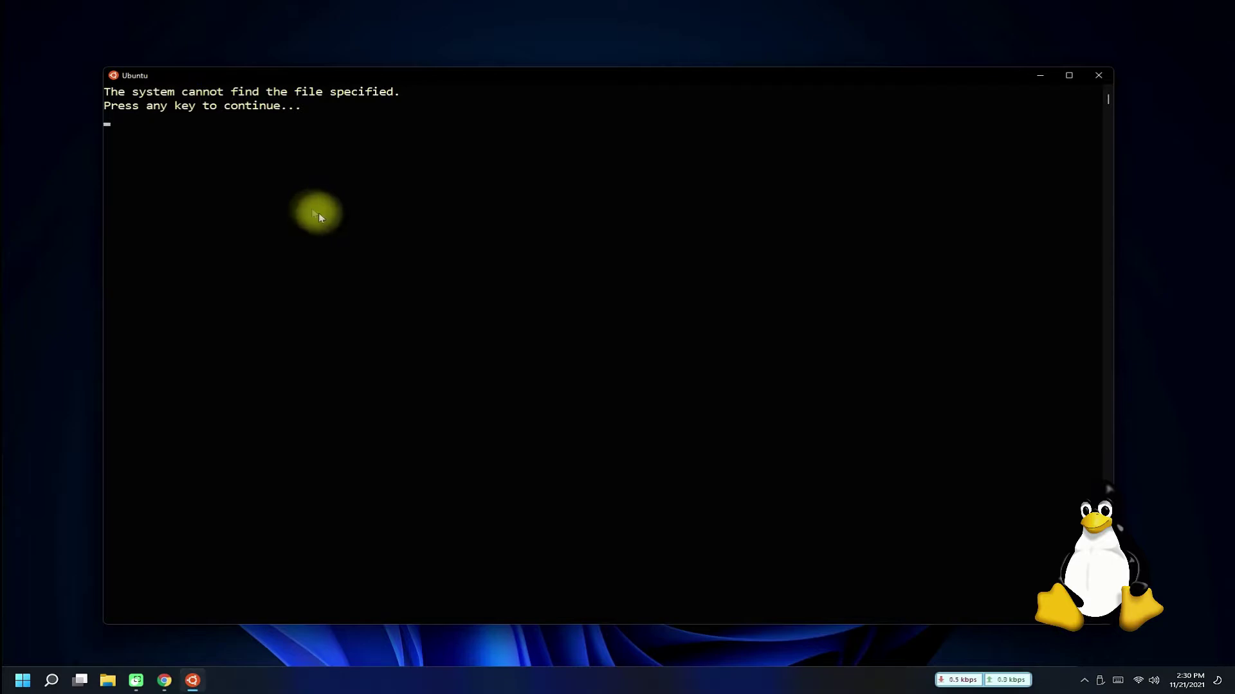
key("Return")
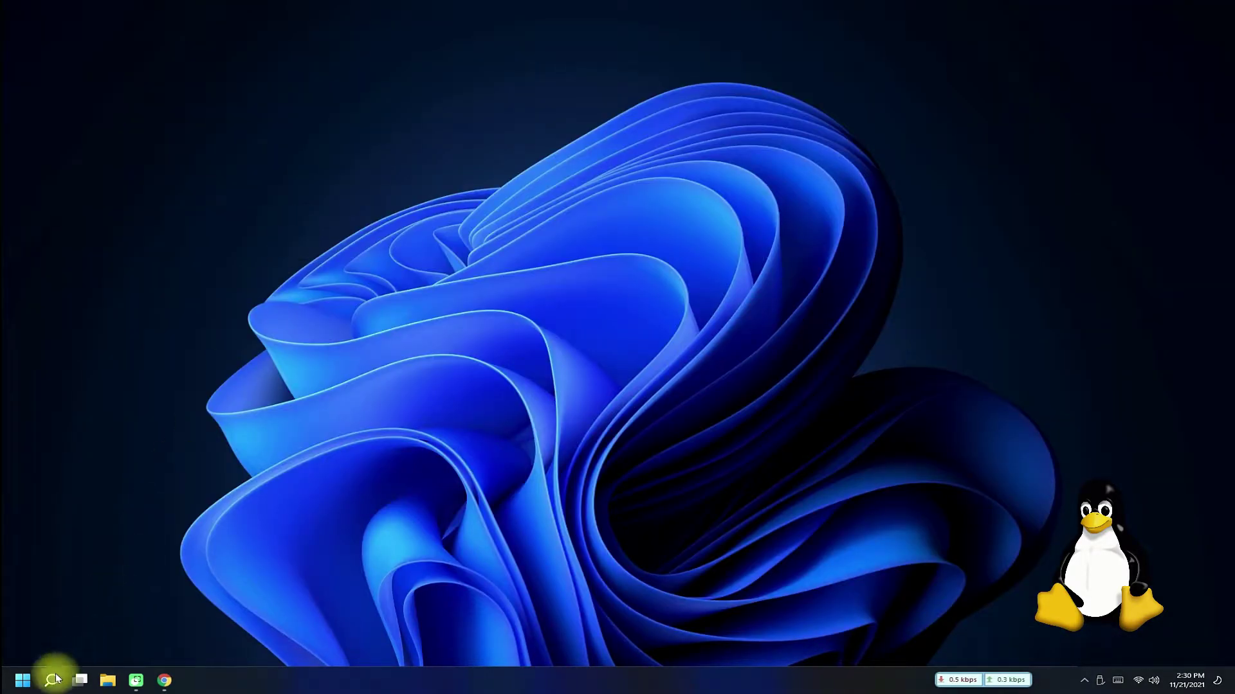
left_click(54, 681)
type("power")
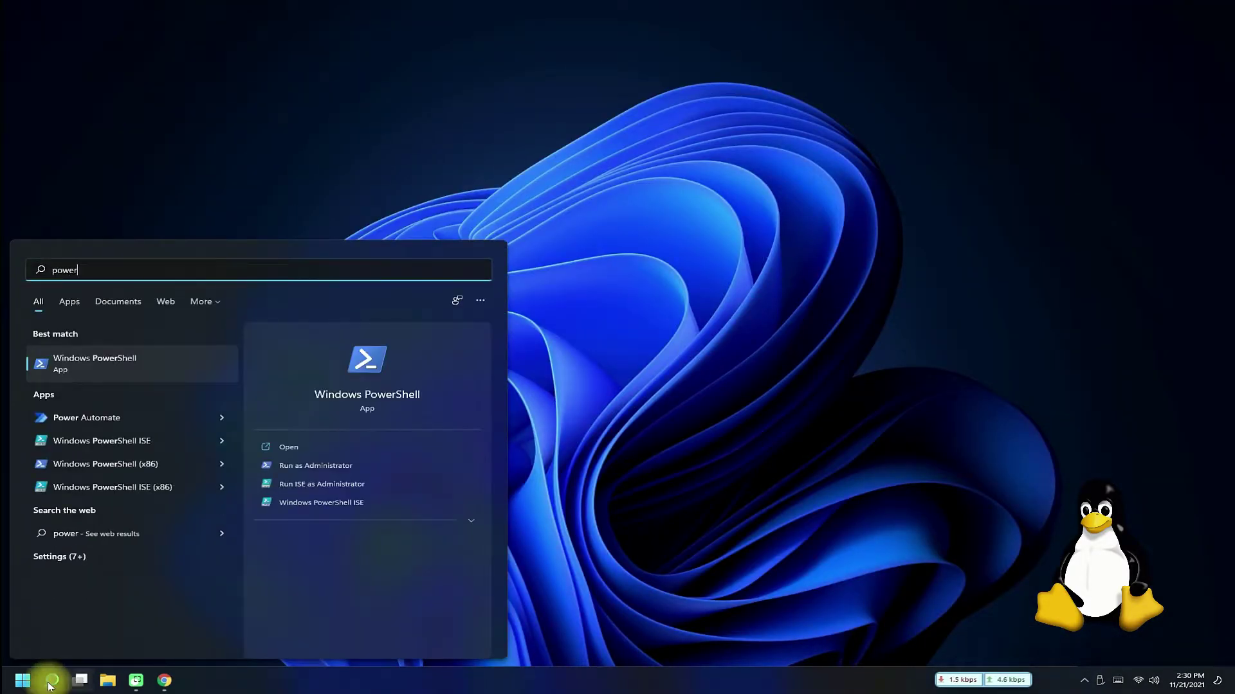
left_click(114, 362)
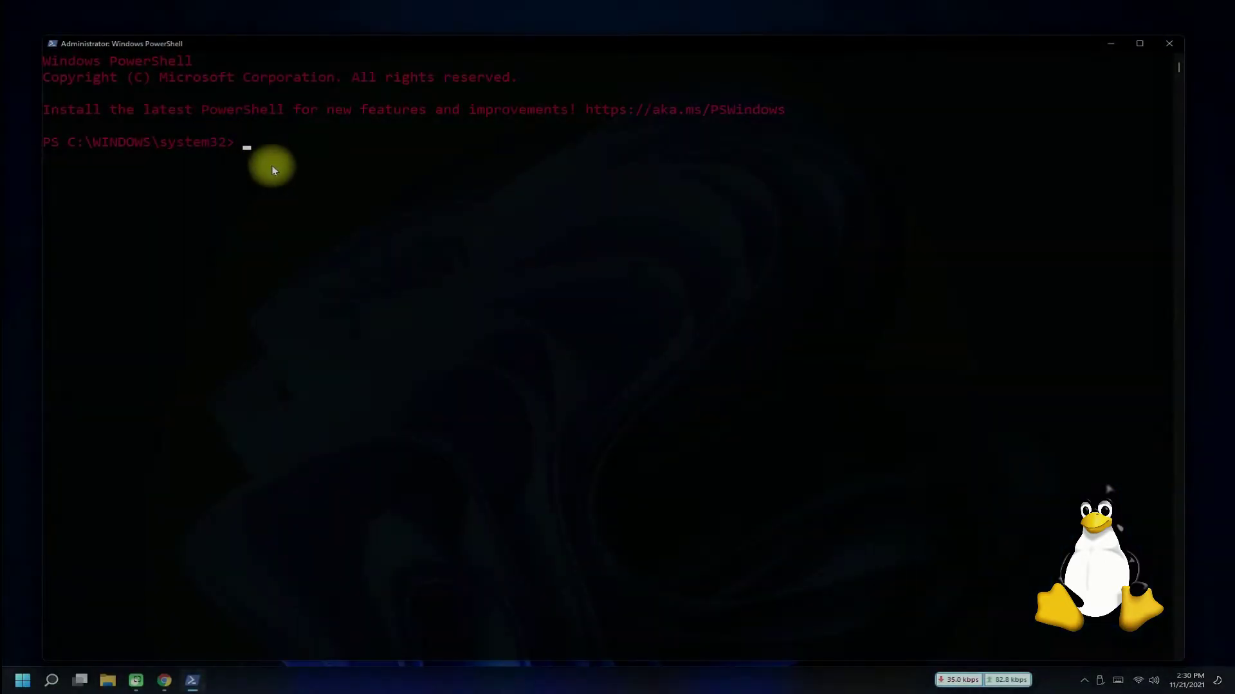
type("wsl--s")
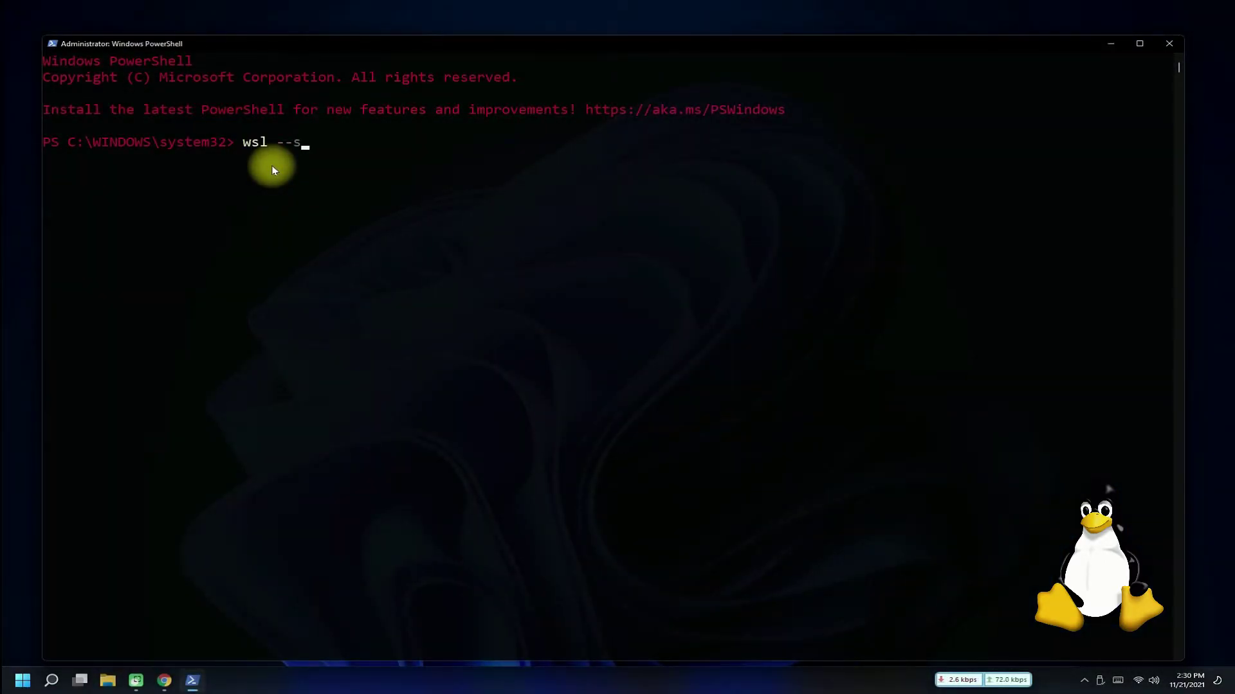
type("utdown")
Run 'wsl --shutdown' and 'wslconfig /unregister Ubuntu' to remove the Ubuntu distribution
key("Return")
type("wslconfig /unregister Ubuntu")
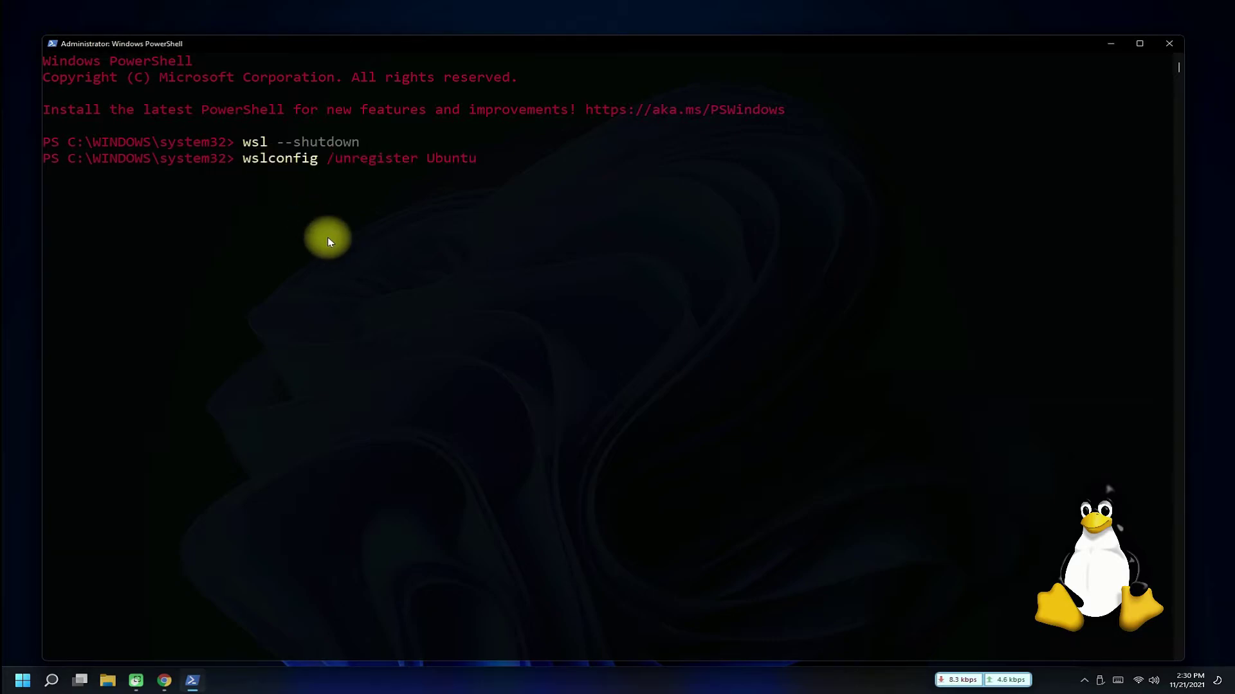
key("Return")
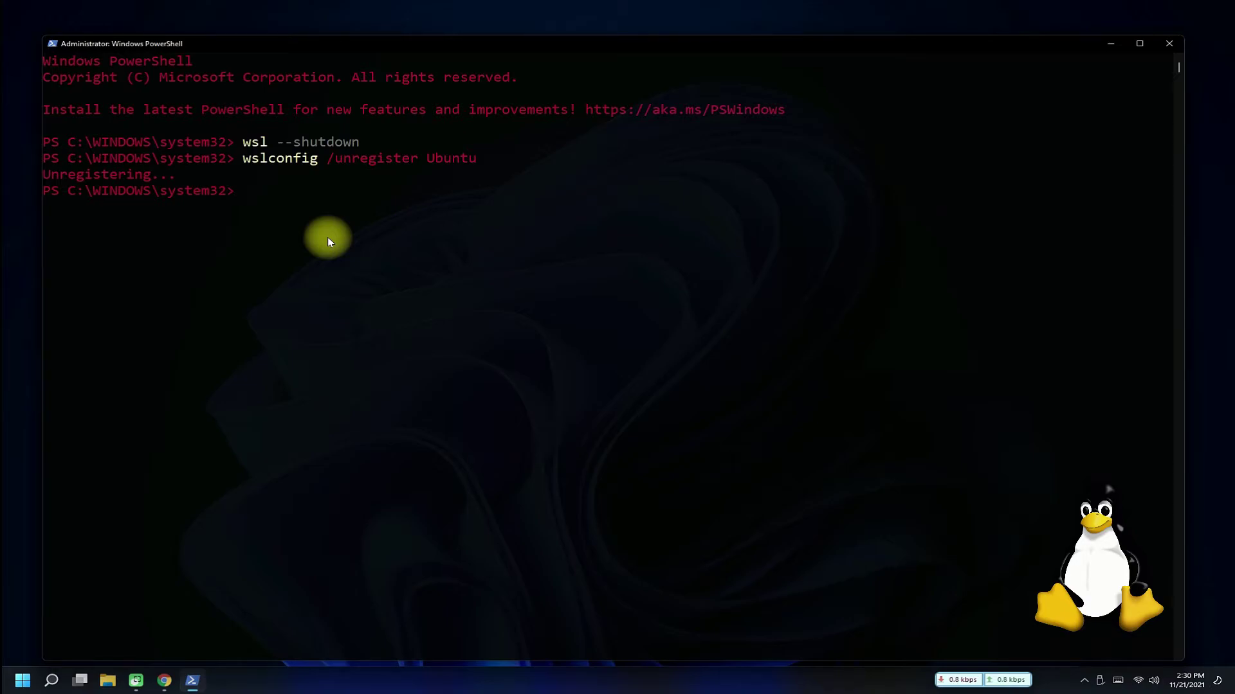
type("wsl ")
type("--install")
type(" --")
type("distribu")
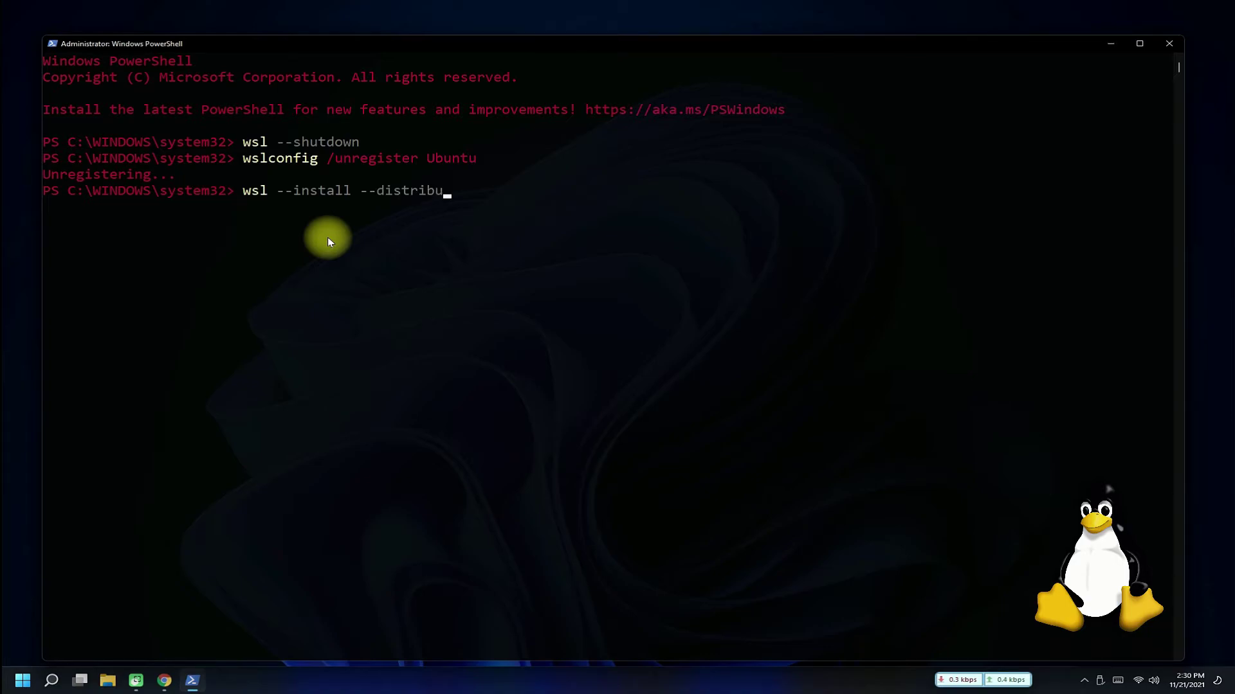
type("tion")
type(" Ubuntu")
Reinstall Ubuntu and enter a new UNIX username and password
key("Return")
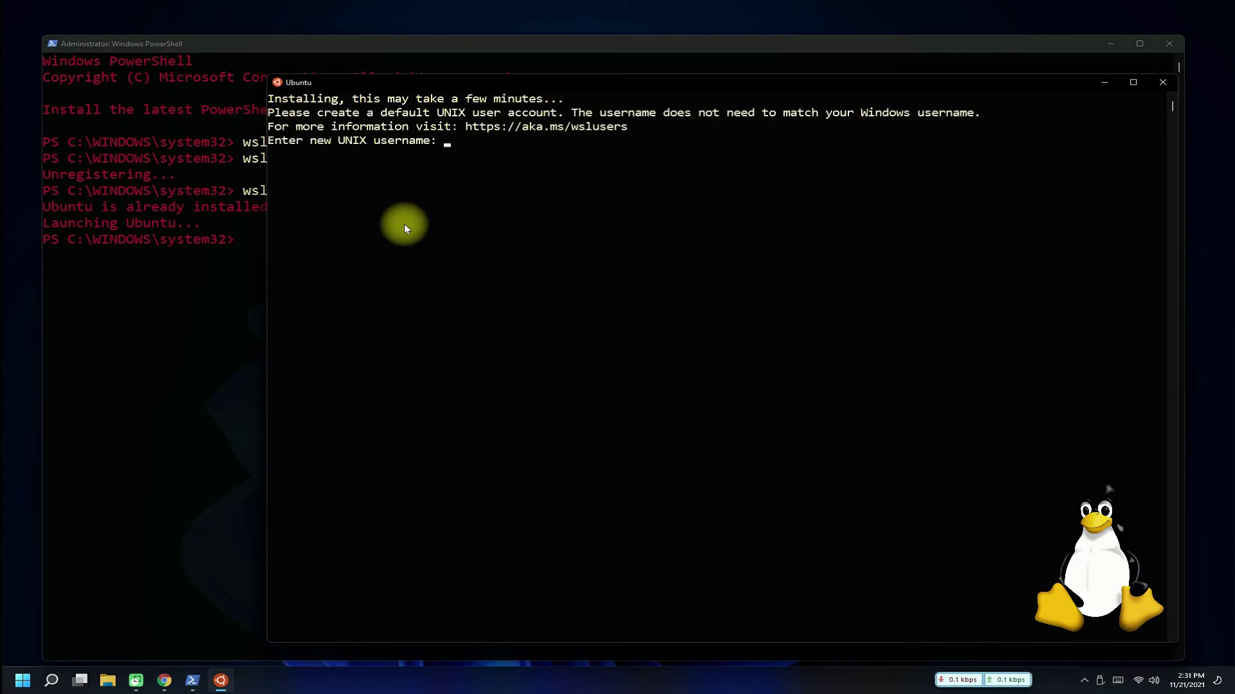
type("techso")
type("lutionz")
key("Return")
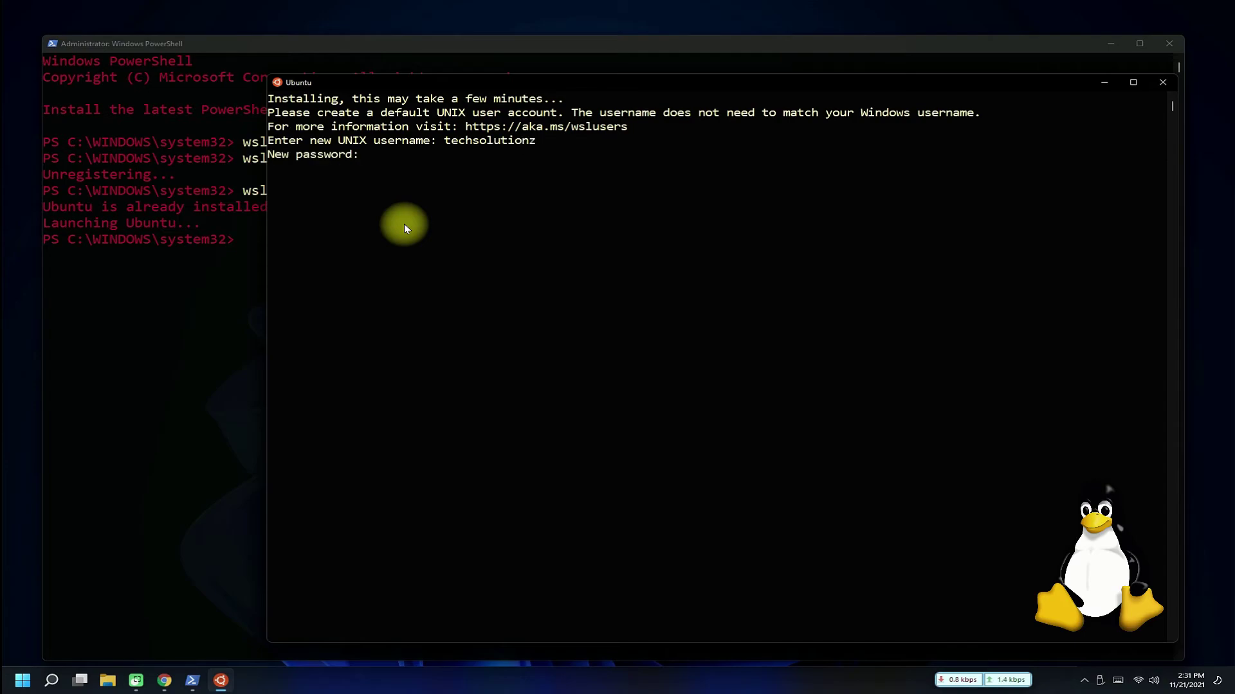
key("Return")
Confirm the retyped password to finish setup and reach the Ubuntu 20.04 welcome screen
key("Return")
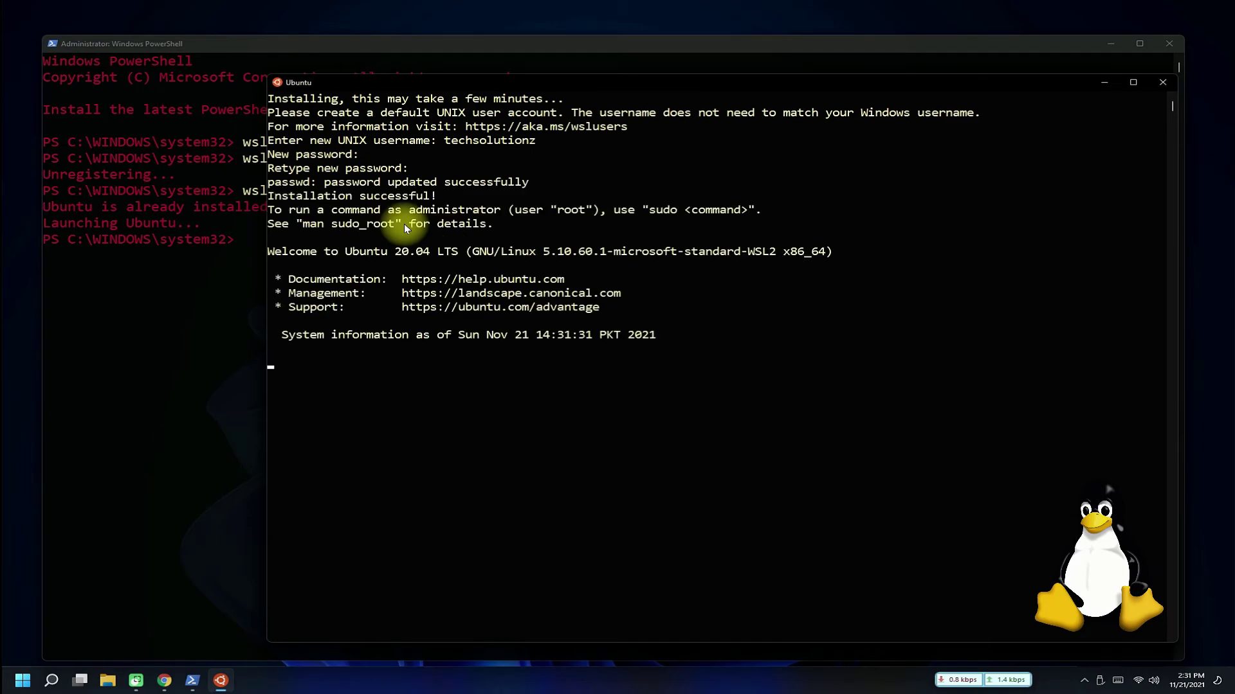